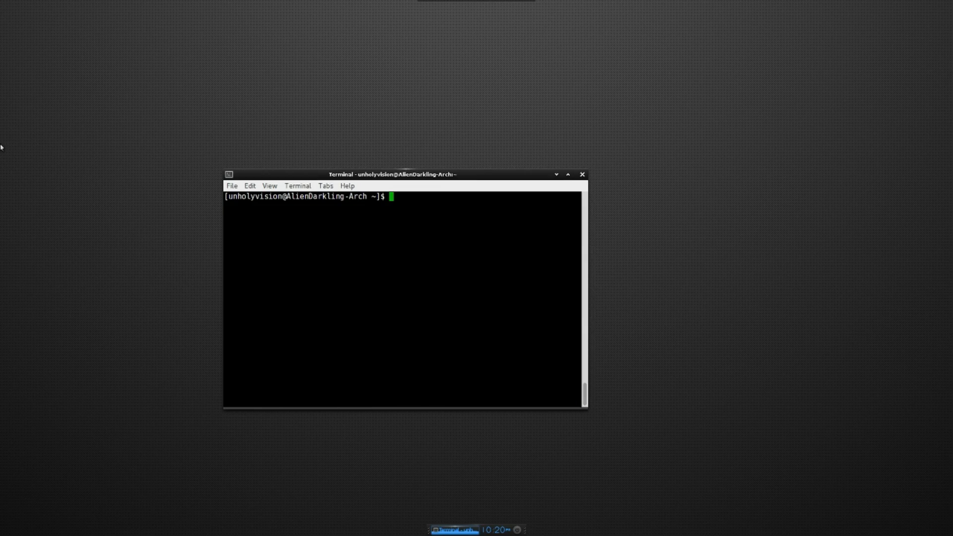
pyautogui.write('sudo')
pyautogui.write('pluma')
pyautogui.write(' /usr')
pyautogui.write('/')
pyautogui.write('lib')
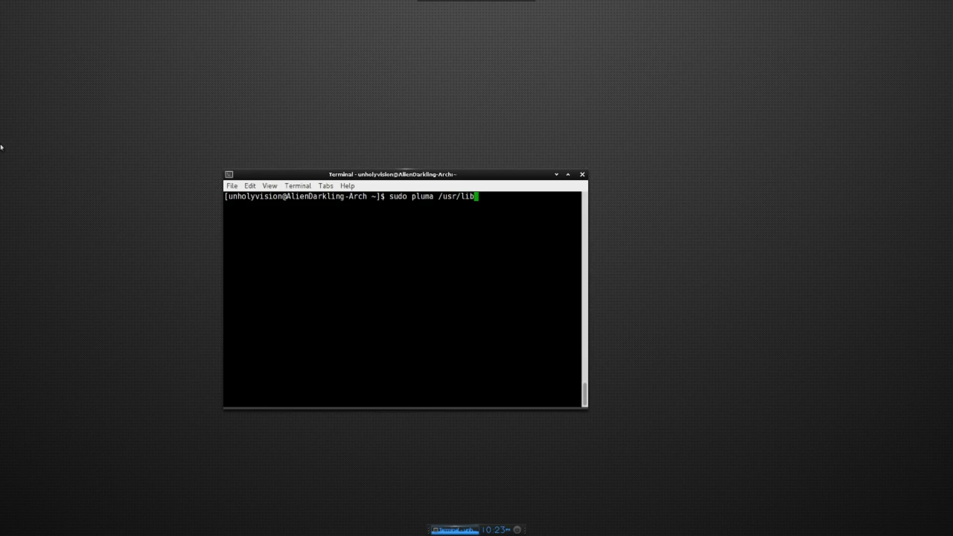
pyautogui.write('/')
pyautogui.write('udev')
pyautogui.write('/')
pyautogui.write('rulse')
# Run sudo pluma on /usr/lib/udev/rules.d/99-steamcontroller.rules, correcting the typed path along the way.
pyautogui.press('BackSpace')
pyautogui.write('es.d')
pyautogui.write('/')
pyautogui.write('99=')
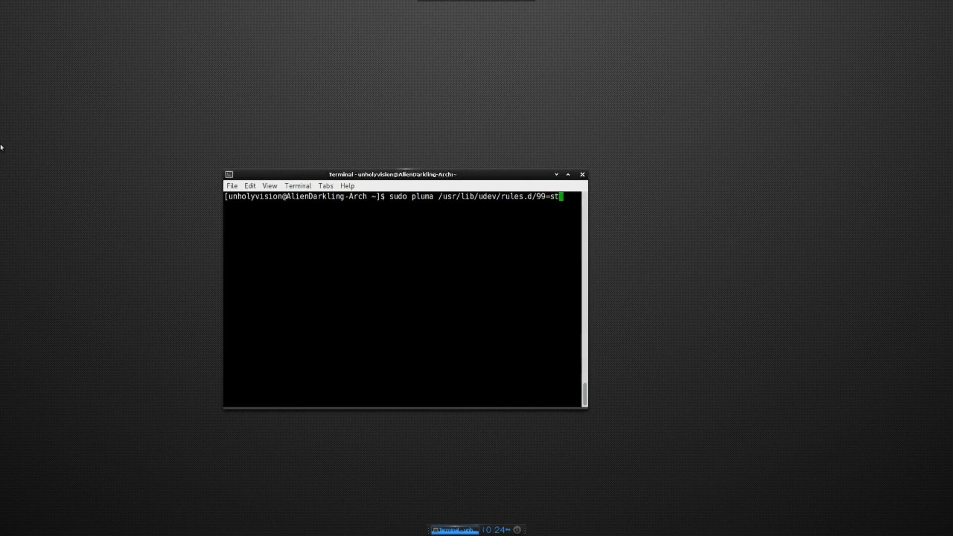
pyautogui.press('BackSpace')
pyautogui.write('-')
pyautogui.write('steam')
pyautogui.write('controlle')
pyautogui.write('r.rul')
pyautogui.write('es')
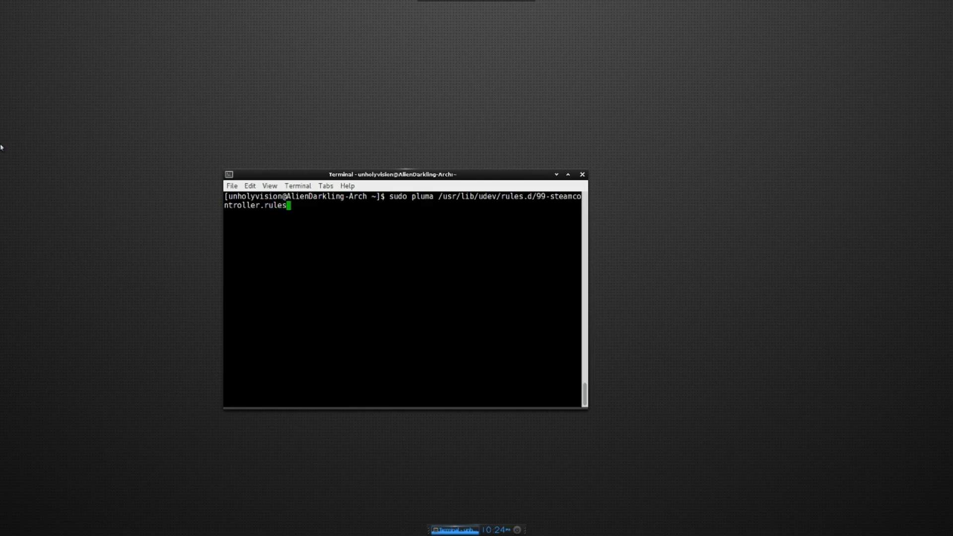
pyautogui.press('Return')
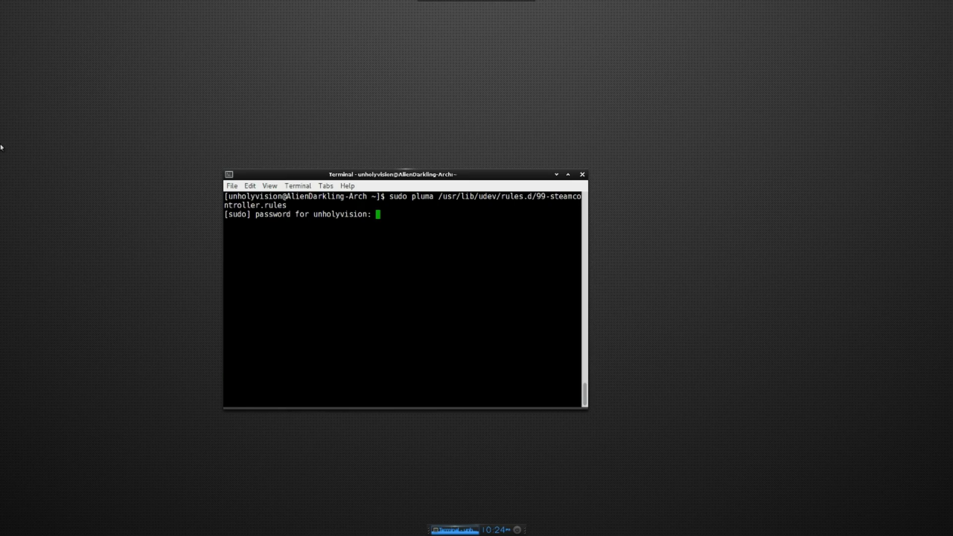
# Authorise sudo with the password, review the usb and uinput rules, then close the file.
pyautogui.press('Return')
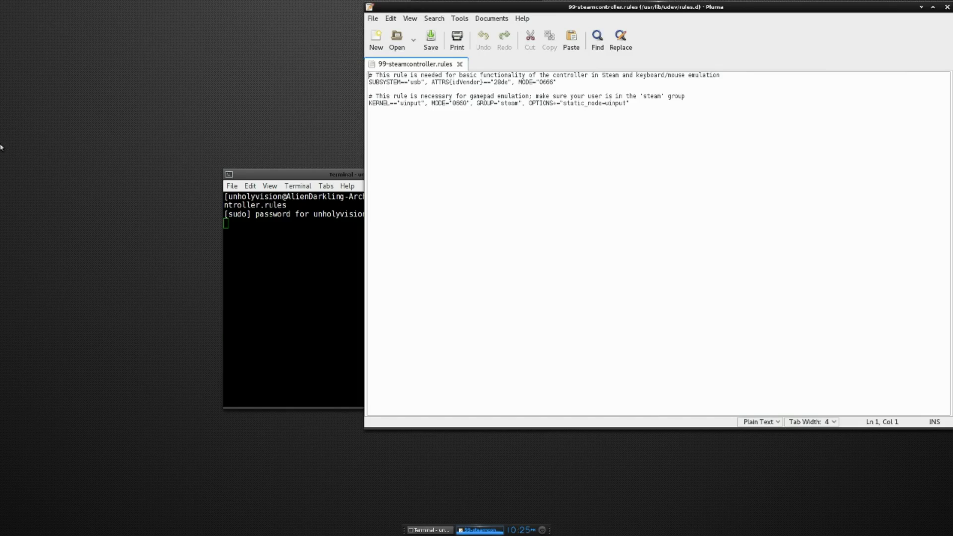
pyautogui.click(459, 64)
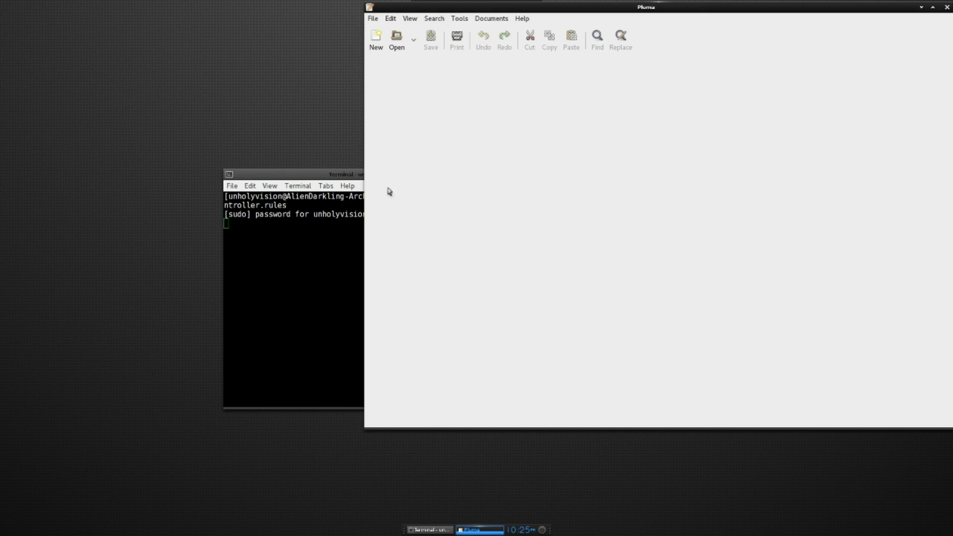
# Close Pluma, clear the screen, and run sudo usermod -a -G steam unholyvision.
pyautogui.click(948, 7)
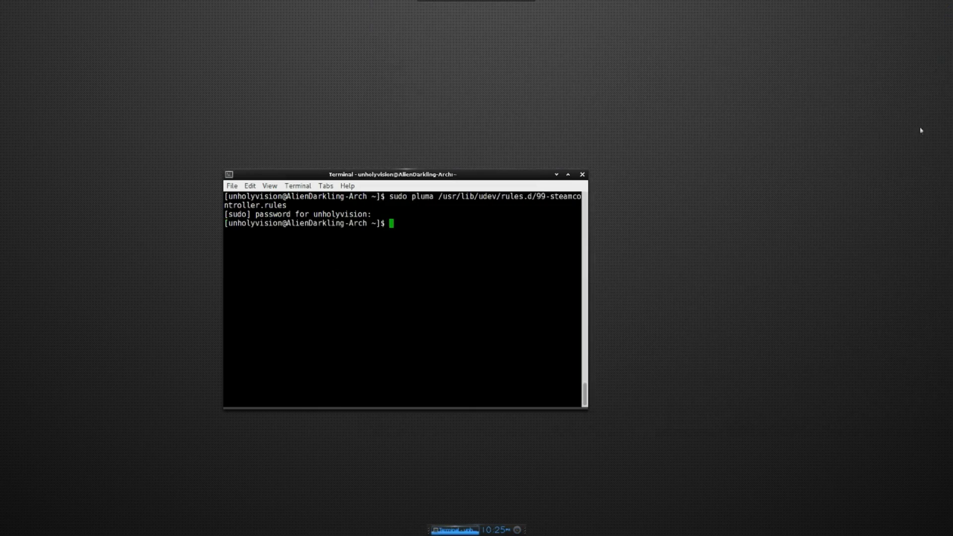
pyautogui.write('clear')
pyautogui.press('Return')
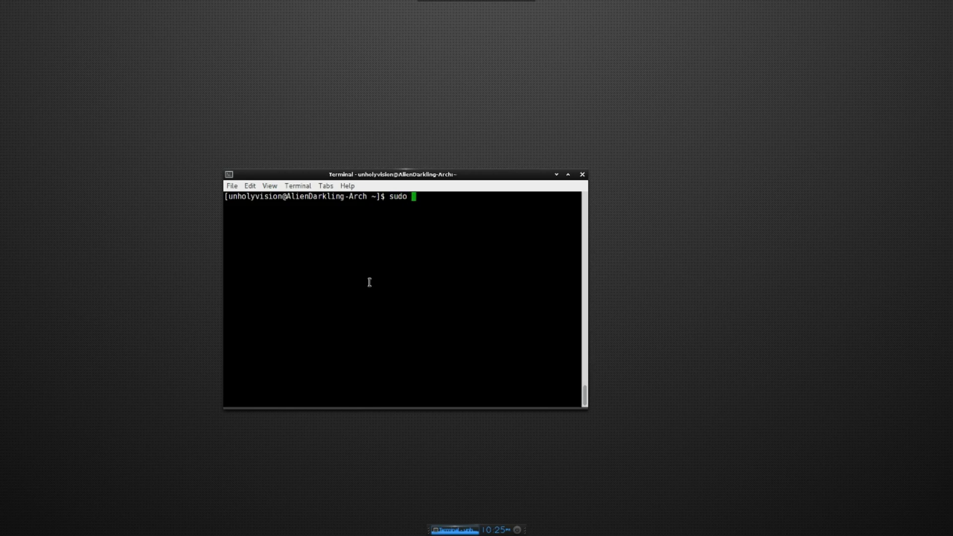
pyautogui.write('usermod -')
pyautogui.write('a -')
pyautogui.write('G')
pyautogui.write(' ste')
pyautogui.write('am')
pyautogui.write('unholyvisio')
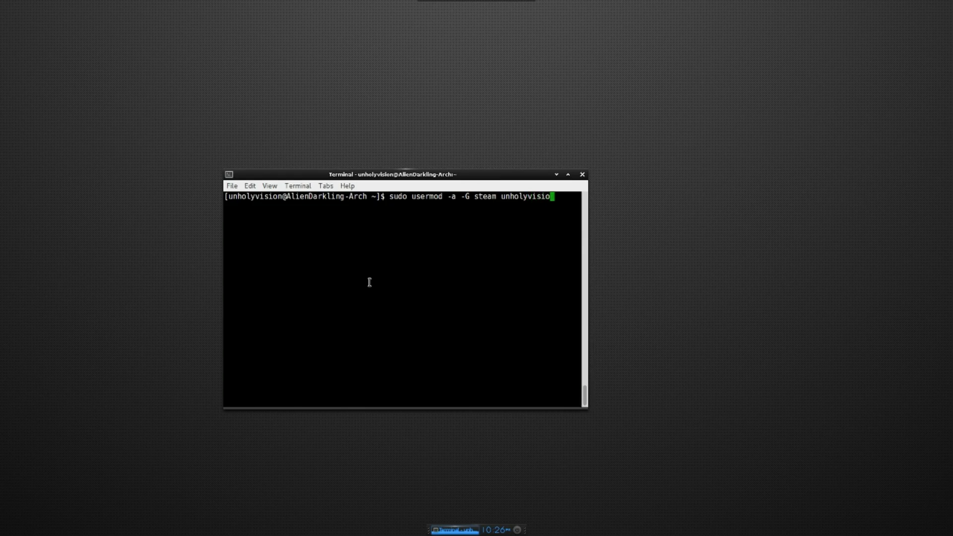
pyautogui.write('n')
pyautogui.press('Return')
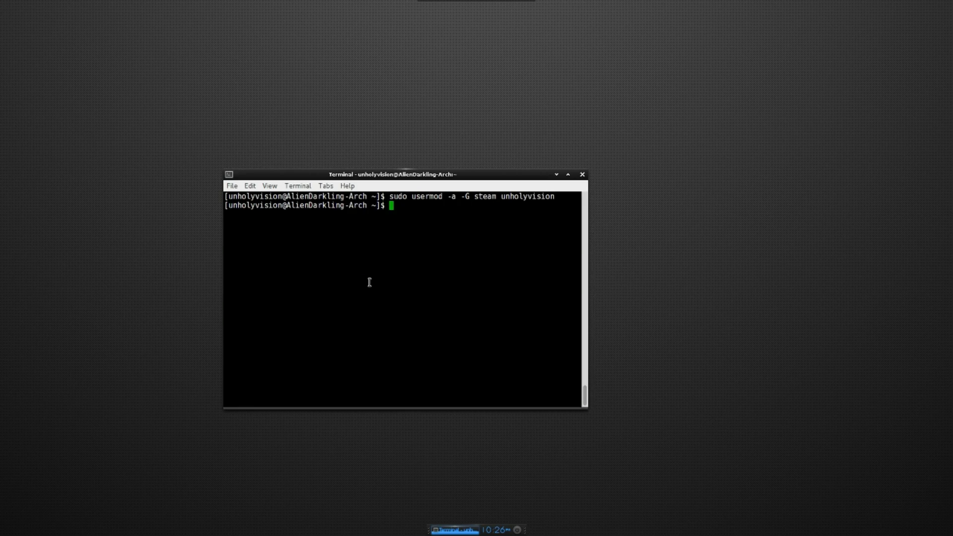